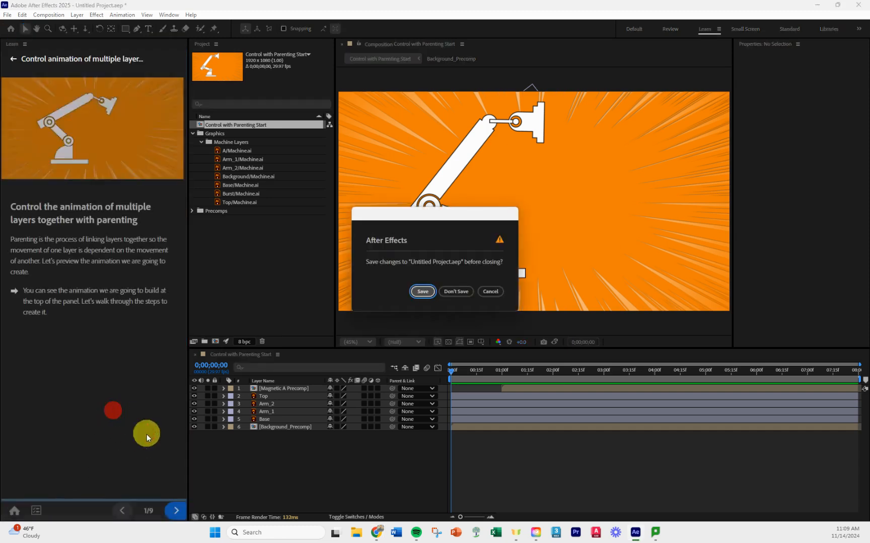
Step: Discard the changes to the untitled project and advance the tutorial to the Anchor points page 2/9
click(452, 292)
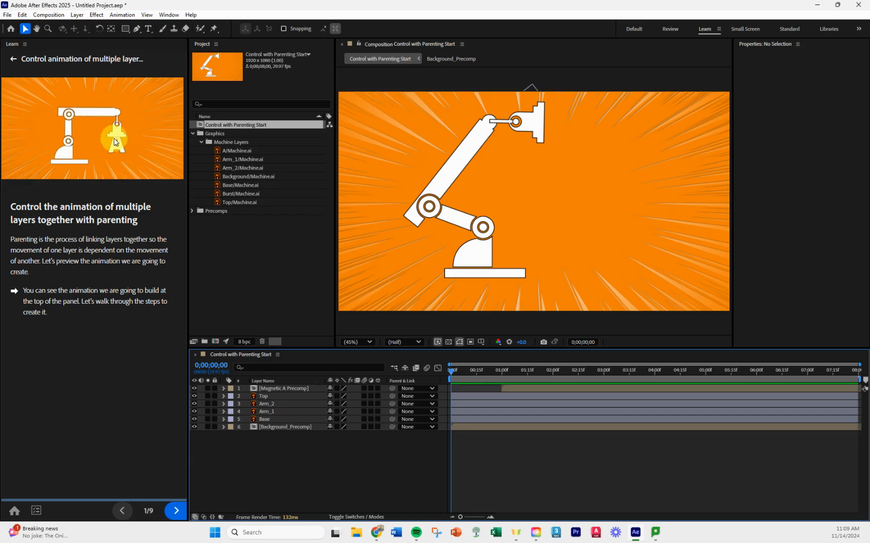
click(176, 511)
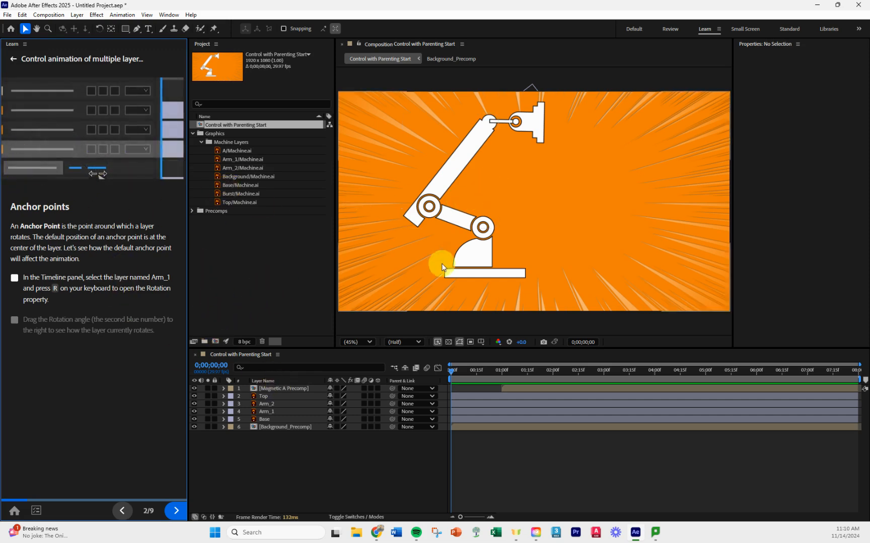
Step: Select the Arm_1 layer in the timeline and reveal its Rotation property
click(453, 217)
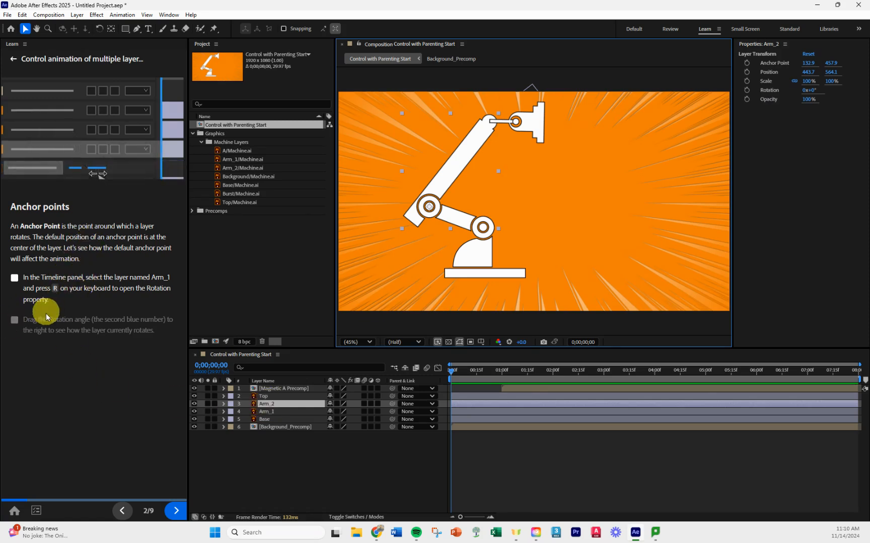
click(270, 411)
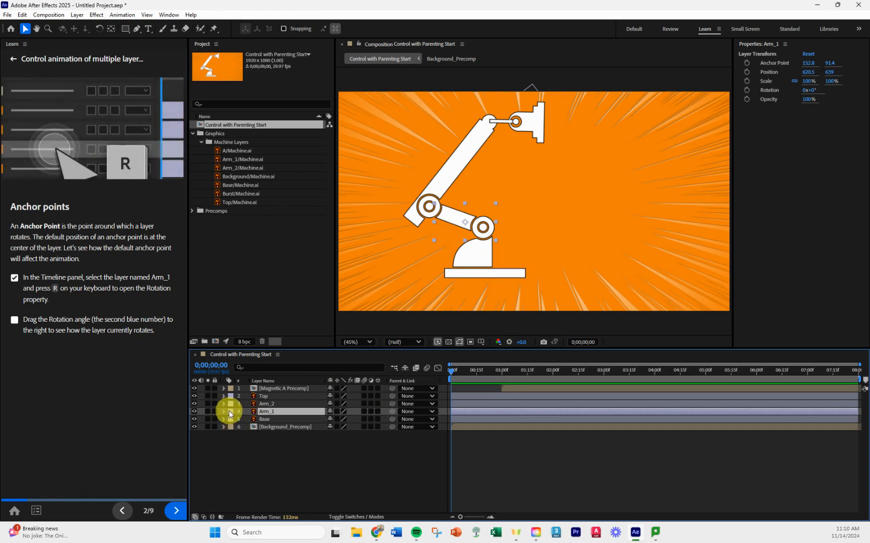
key(r)
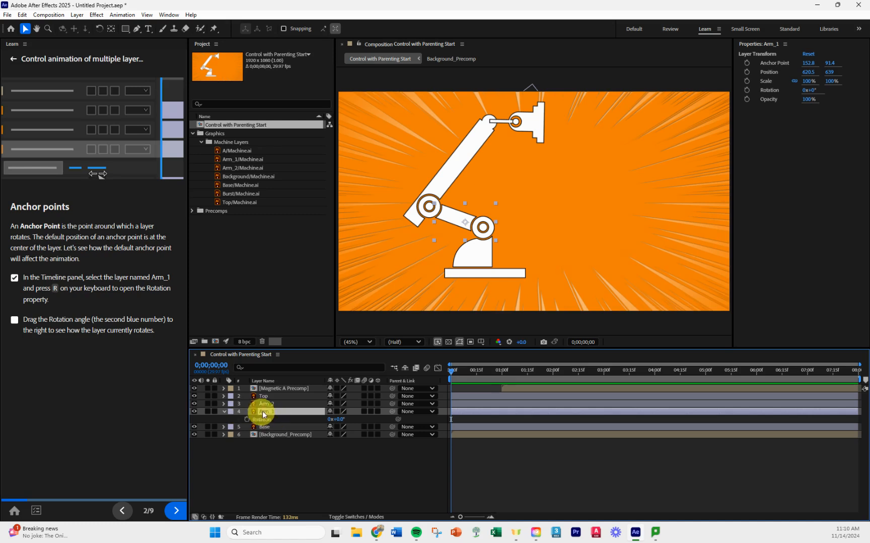
Step: Try rotating the Arm_1 layer to -141° about its default anchor point and reset its rotation to 0°
click(261, 421)
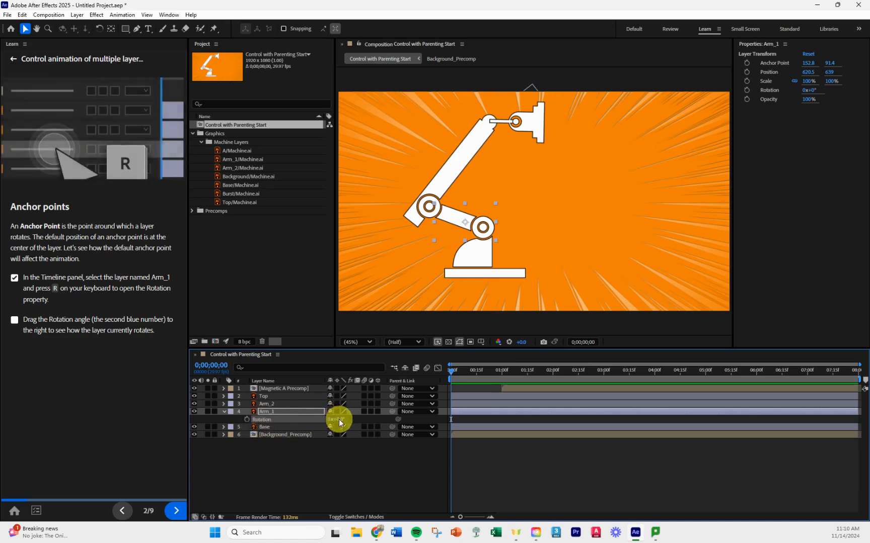
drag(339, 419, 437, 231)
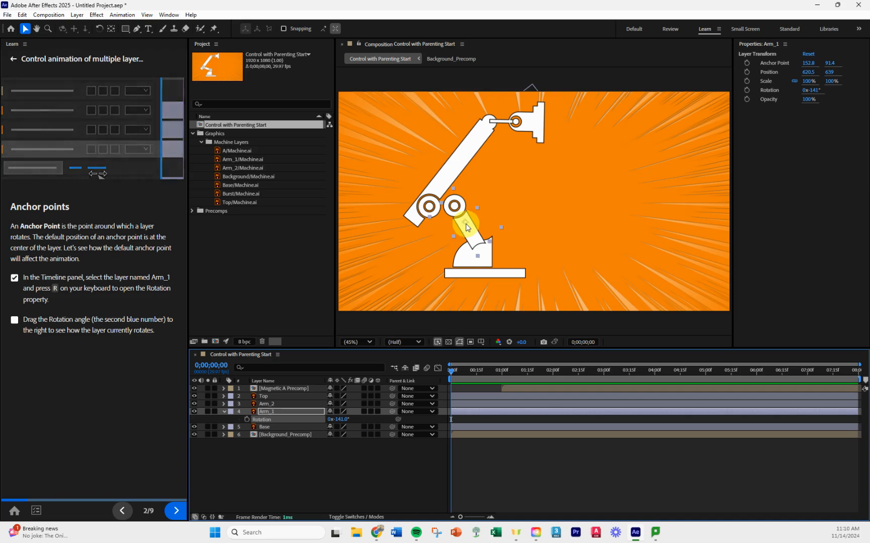
click(345, 422)
text(0)
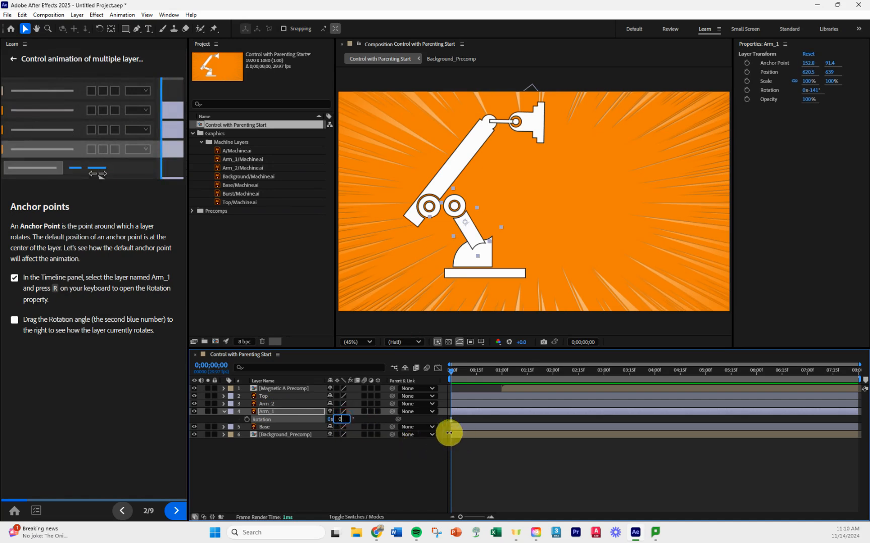
key(Return)
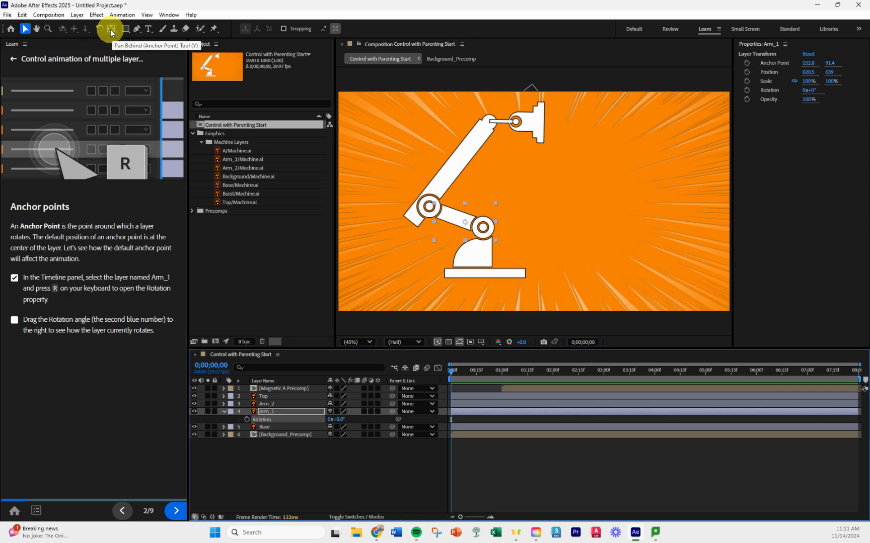
click(467, 225)
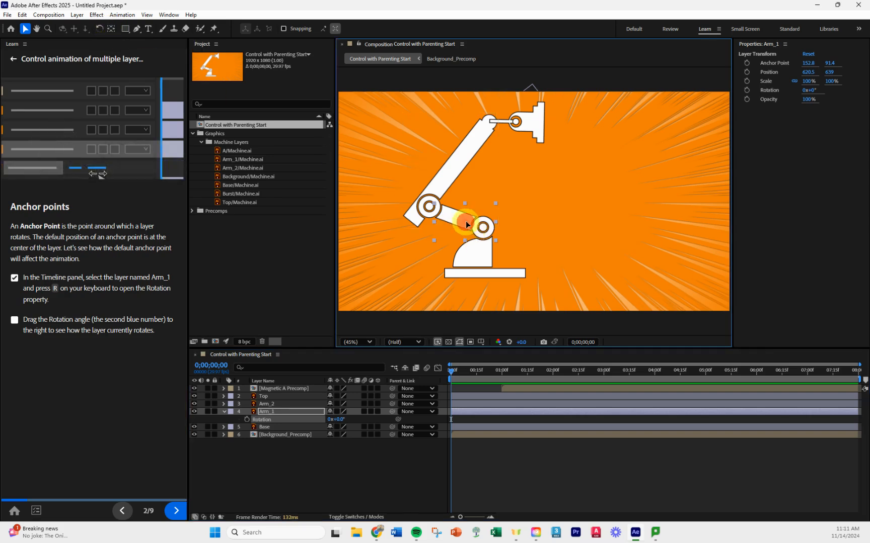
drag(466, 224, 546, 215)
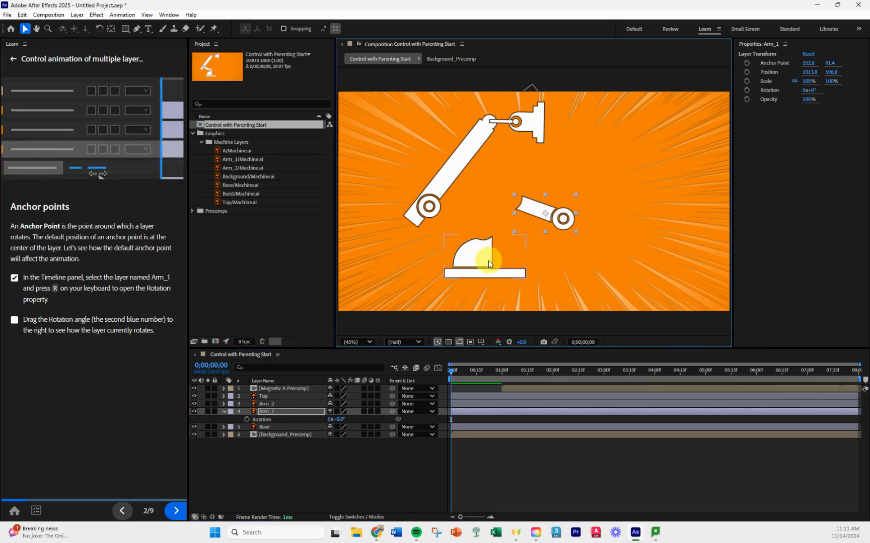
key(ctrl+z)
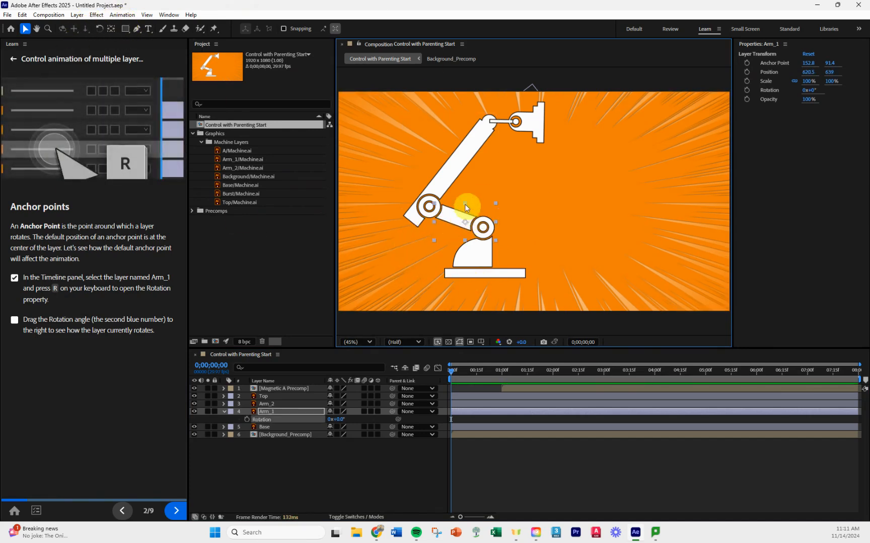
Step: Move Arm_1's anchor point to the center of its lower-right hinge with the Pan Behind tool, and try and undo a 60° rotation
click(111, 29)
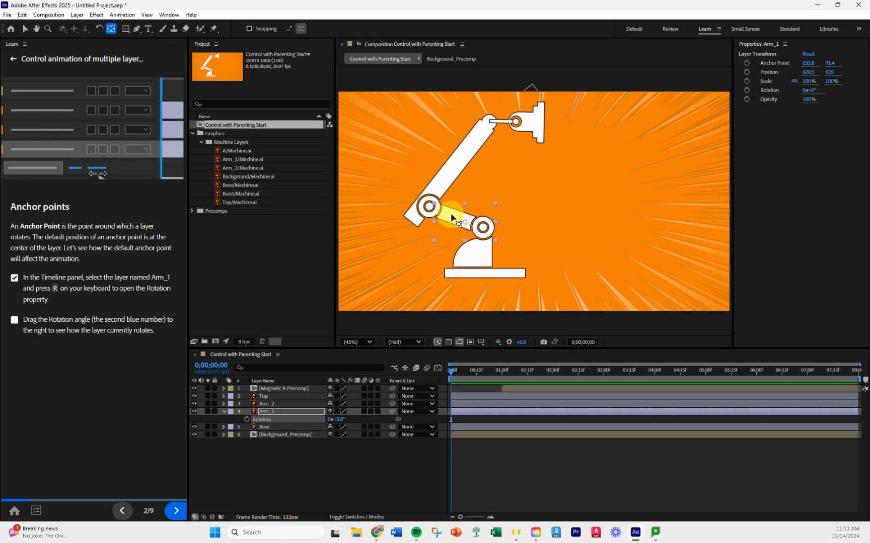
drag(463, 225, 482, 230)
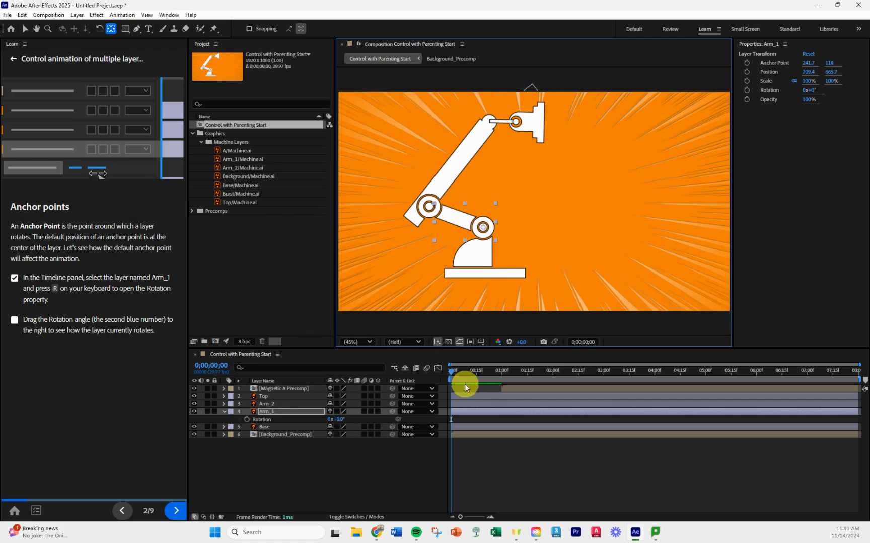
drag(338, 418, 324, 376)
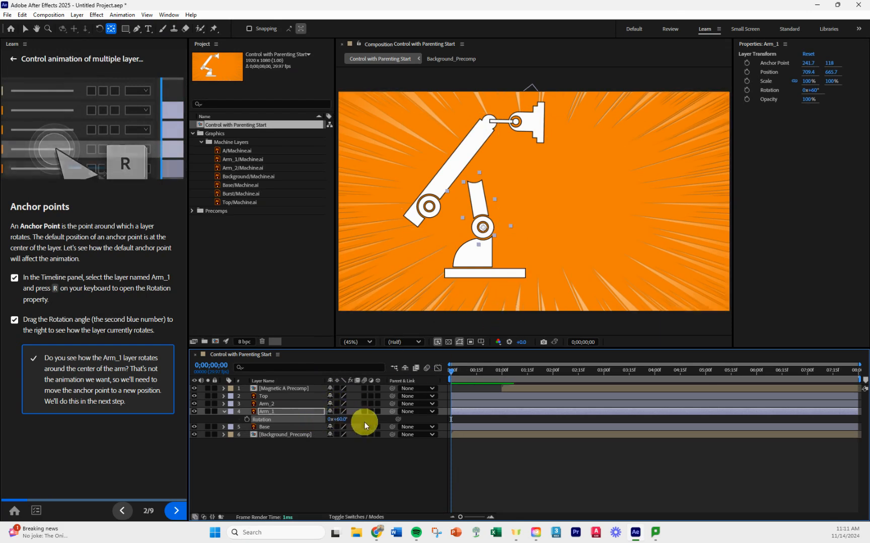
key(ctrl+z)
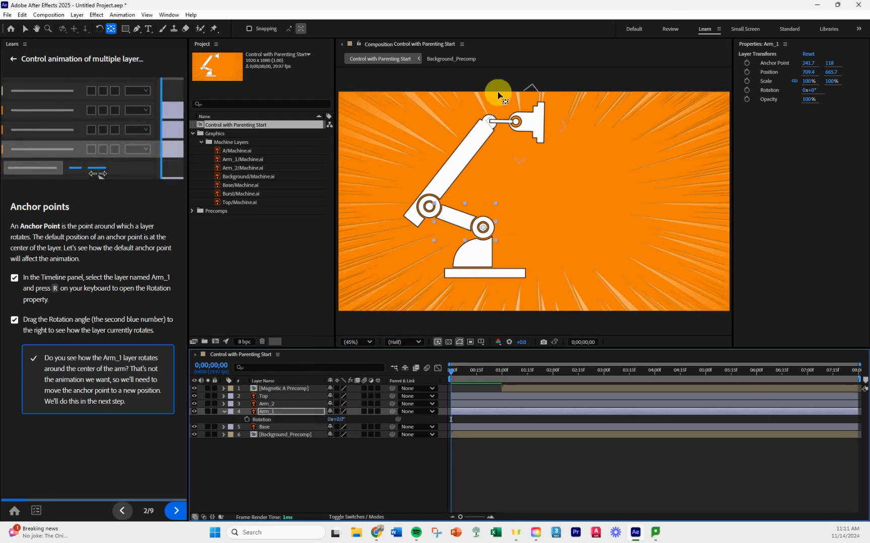
Step: On tutorial page 4/9, parent the Arm_2 layer to Arm_1 with the Pick Whip, and try and undo rotating Arm_1 to -56°
click(176, 511)
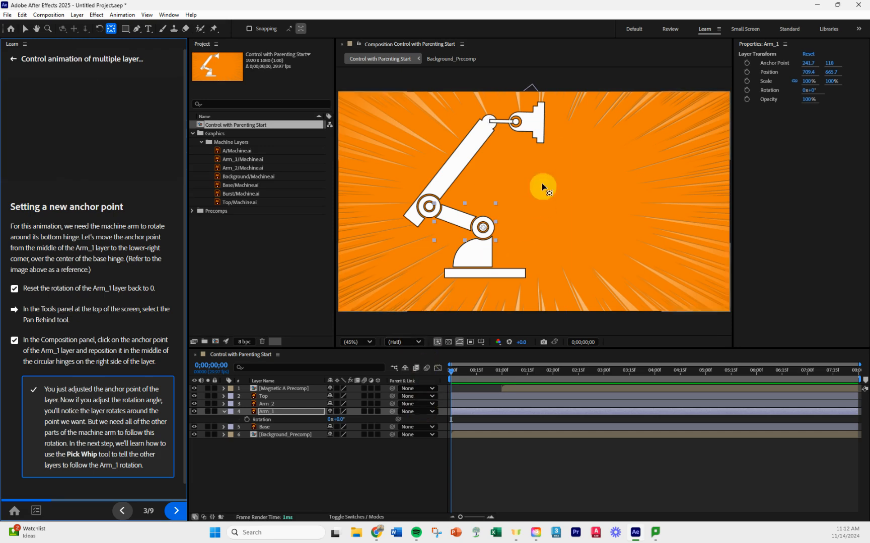
click(175, 506)
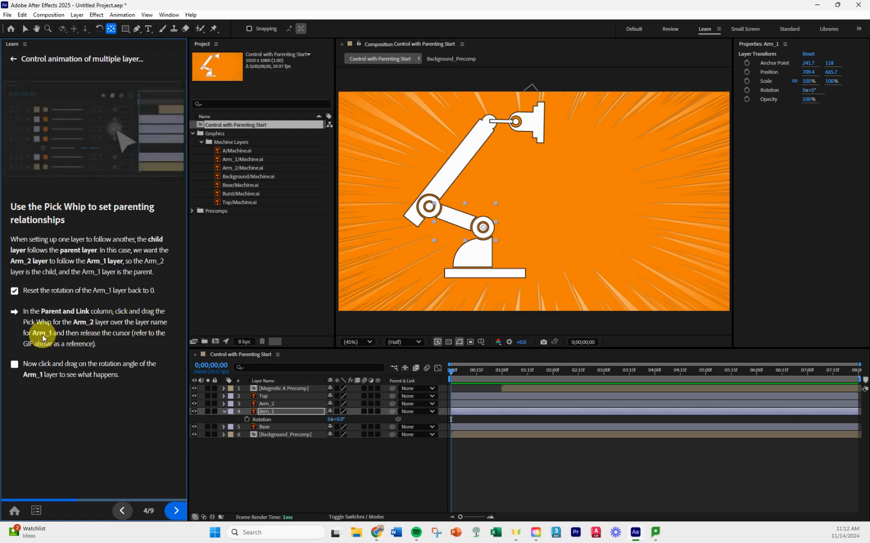
click(281, 405)
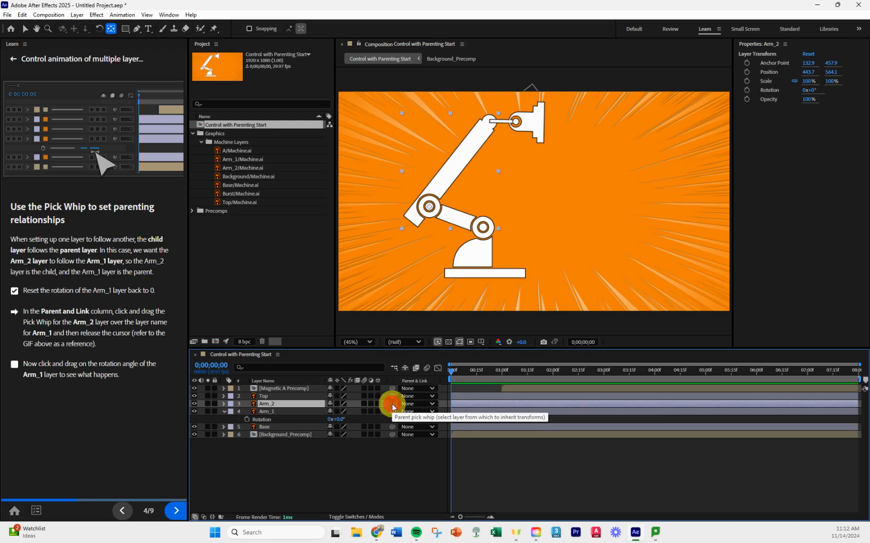
drag(369, 404, 301, 412)
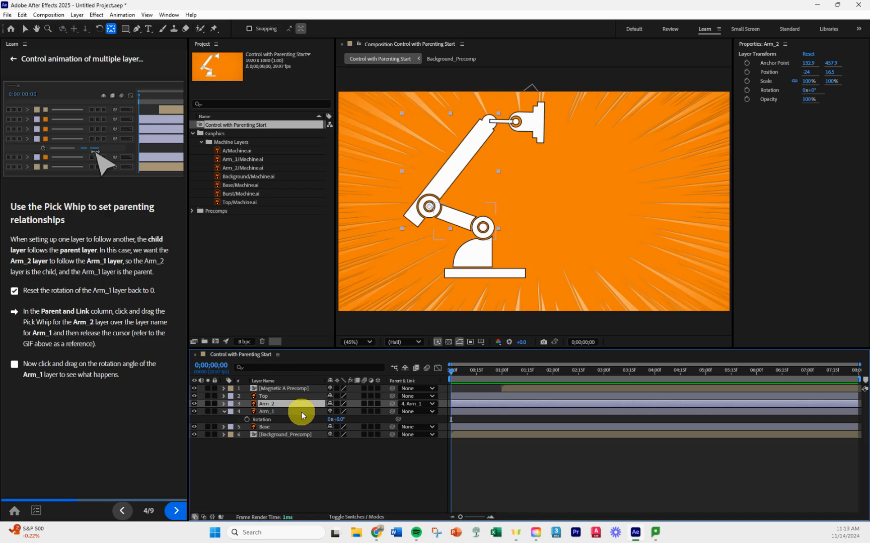
drag(337, 419, 297, 405)
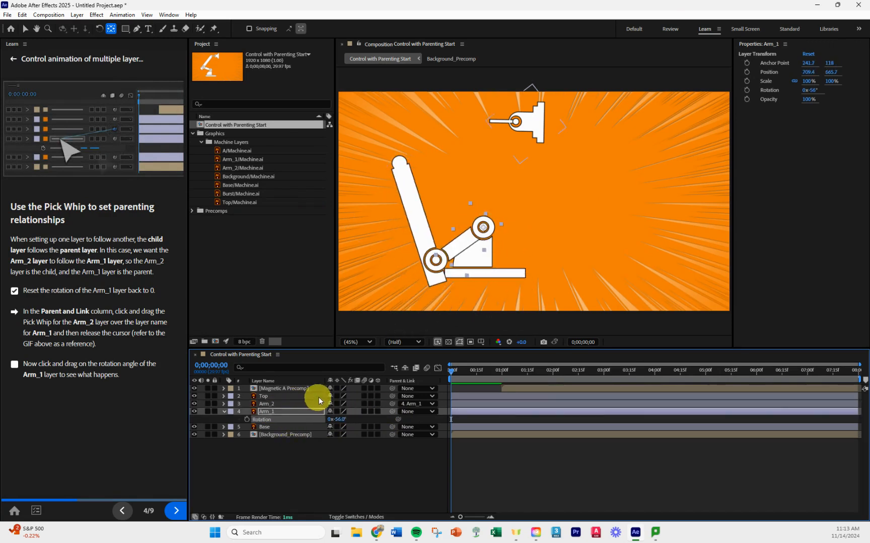
key(ctrl+z)
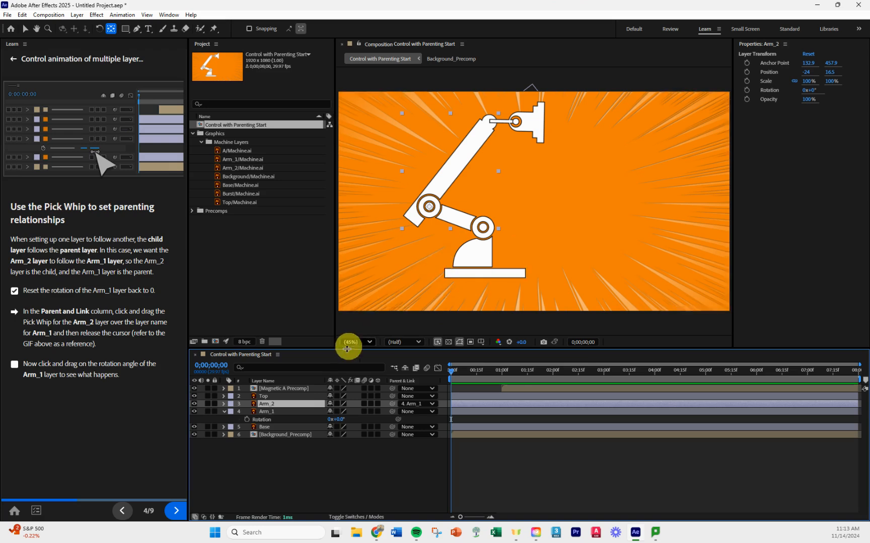
Step: Advance the tutorial to page 5/9 and parent the Top layer to Arm_2 with the Pick Whip
click(176, 511)
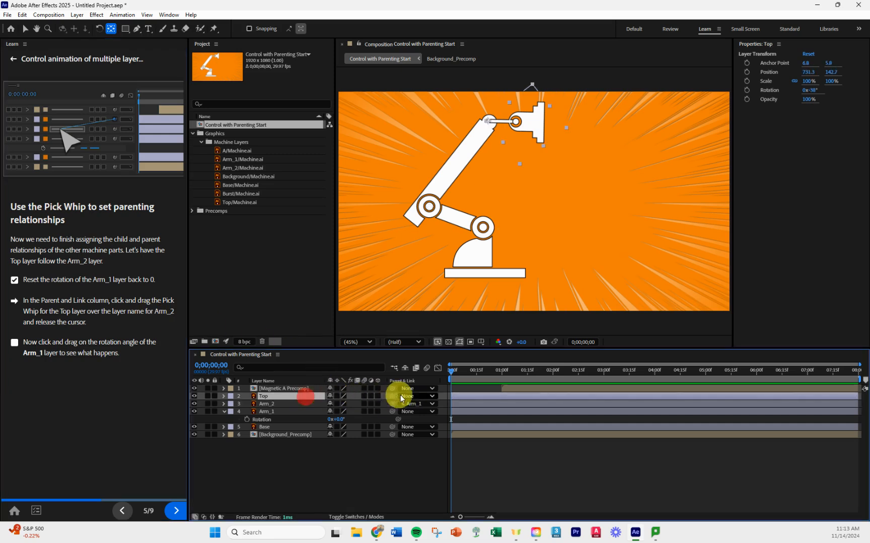
click(299, 396)
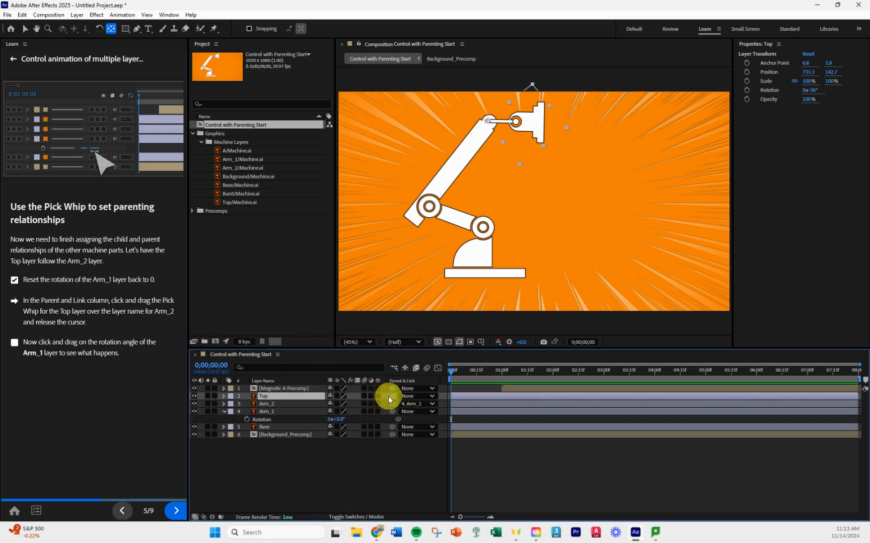
drag(391, 400, 305, 404)
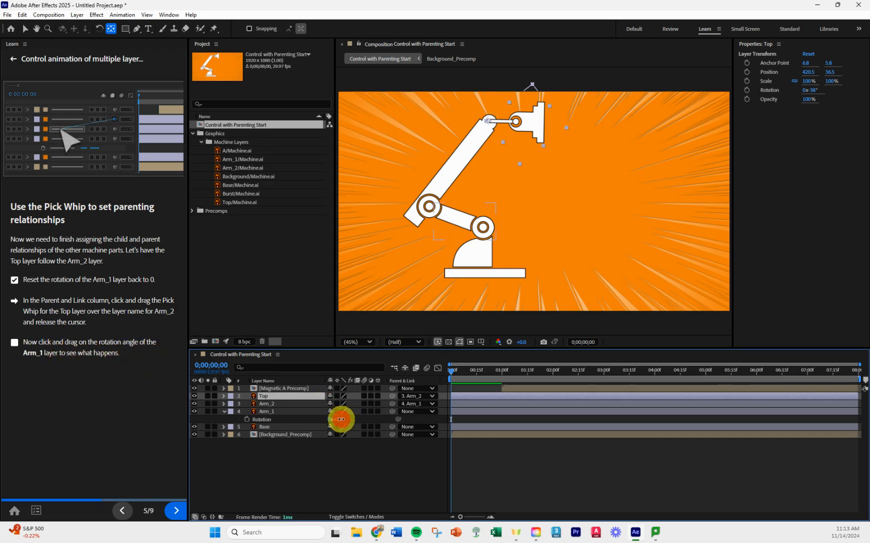
Step: Test the linked layers by rotating Arm_1 to 169°, and reset its rotation to 0° on tutorial page 6/9
drag(341, 420, 420, 424)
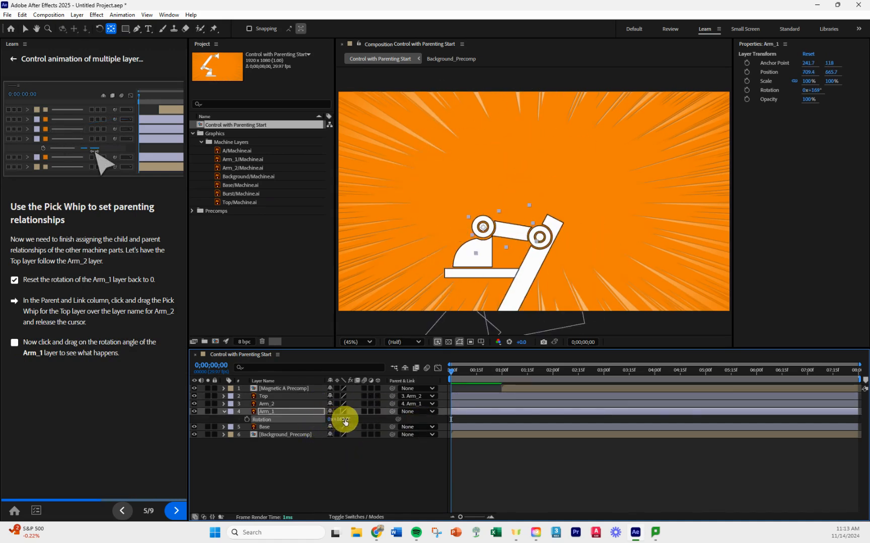
click(177, 510)
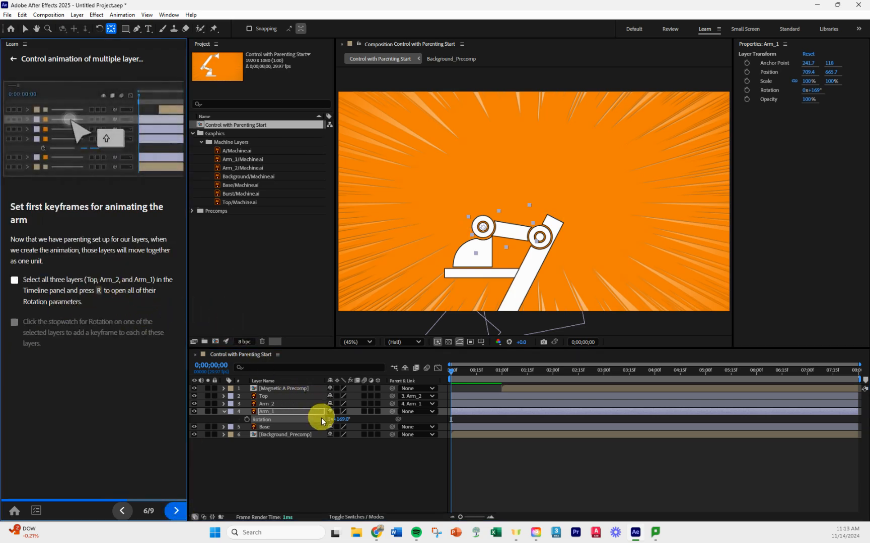
click(342, 420)
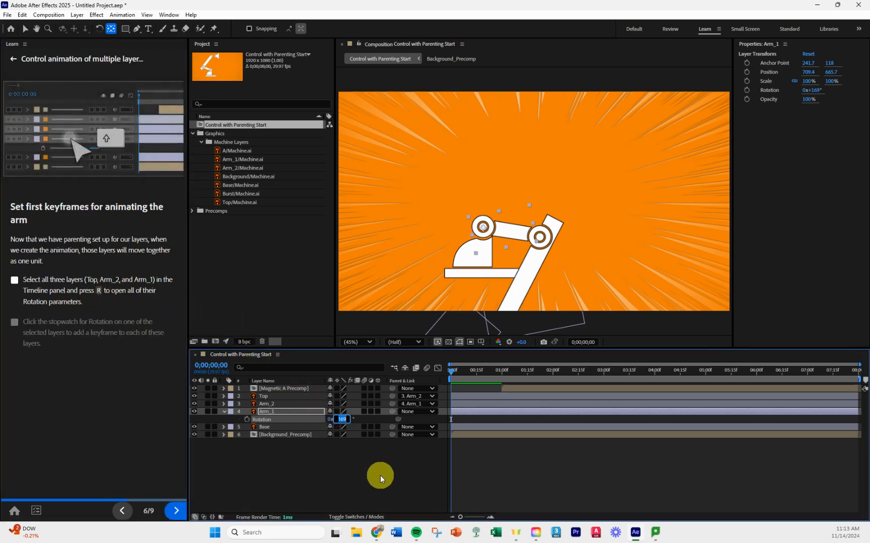
text(0)
key(Return)
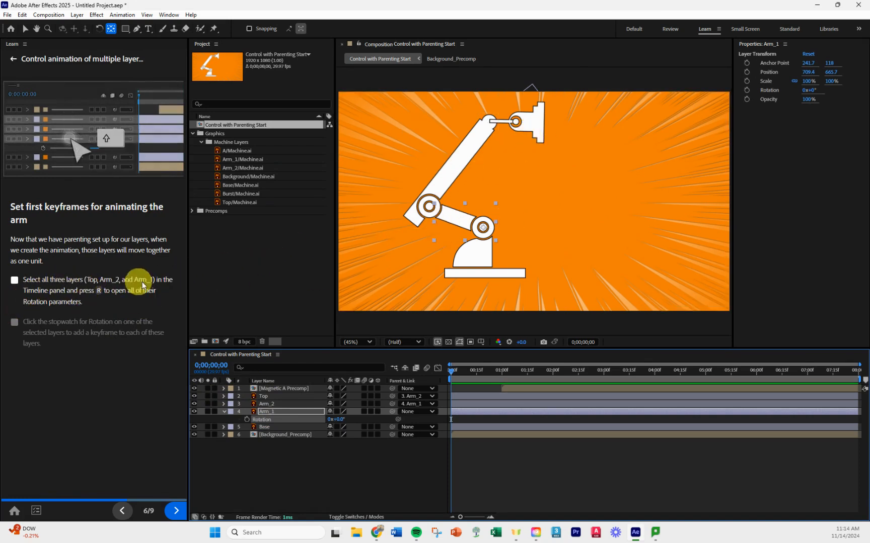
Step: Reveal Rotation for the Top, Arm_2 and Arm_1 layers together and add a rotation keyframe to each at 0 seconds
click(268, 397)
ctrl+click(272, 405)
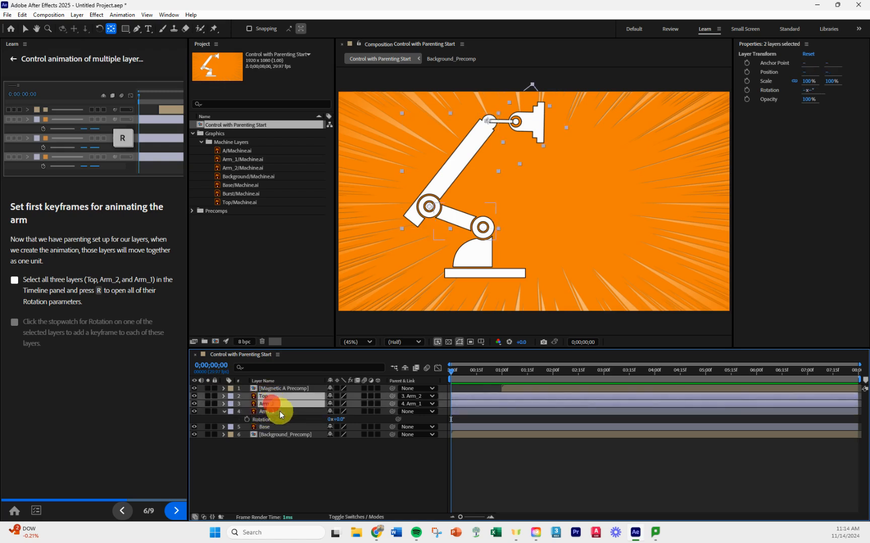
ctrl+click(274, 411)
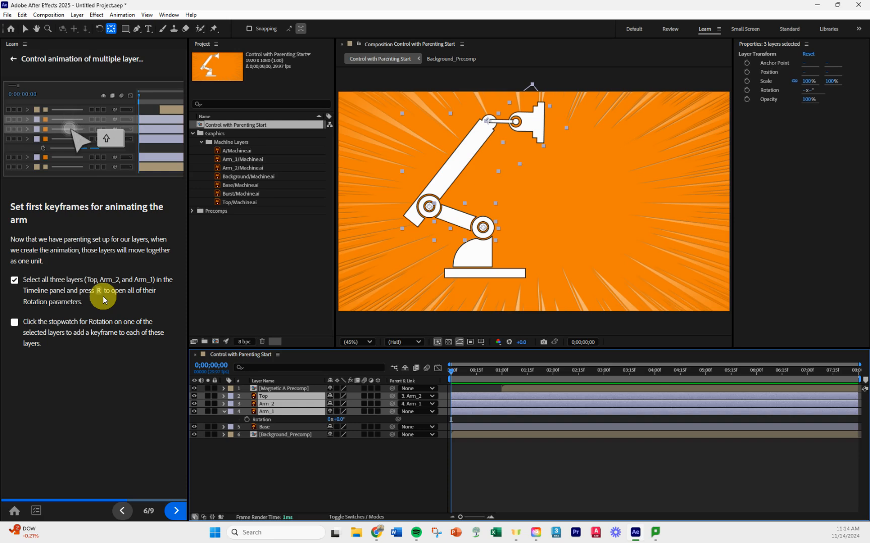
key(r)
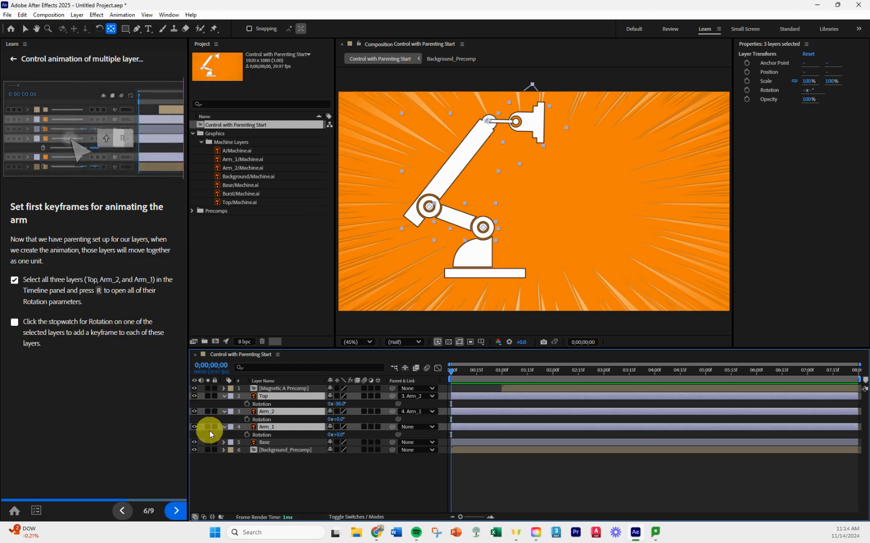
click(247, 435)
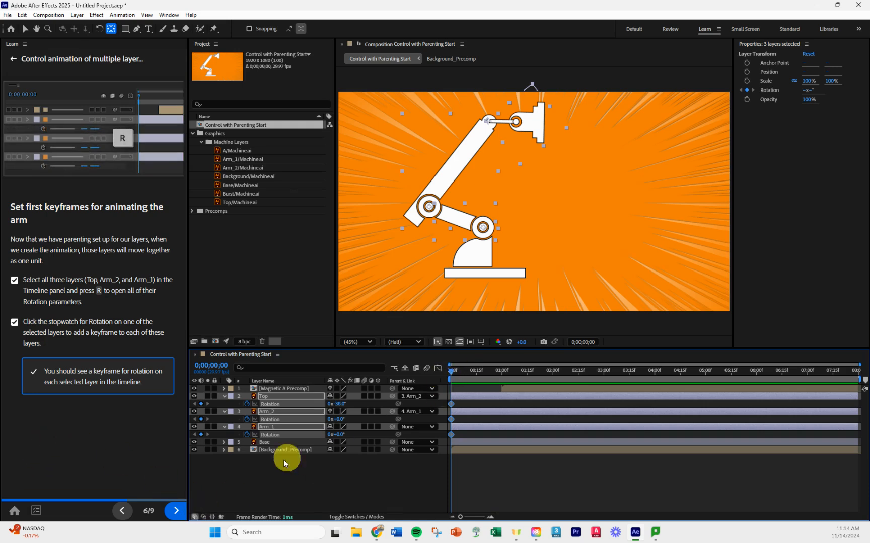
Step: Advance the tutorial to page 7/9, and at 15 frames set Arm_1's rotation to 70° with the three arm layers selected
click(169, 516)
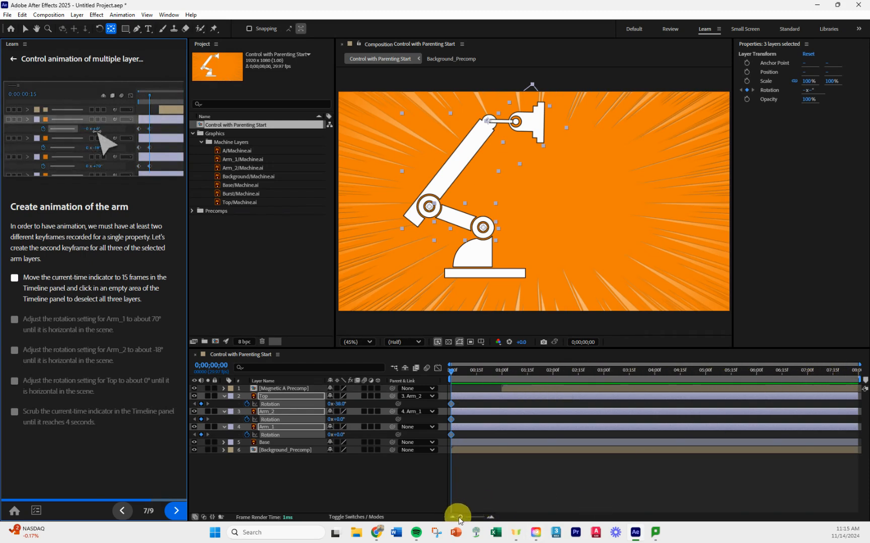
drag(461, 519, 481, 520)
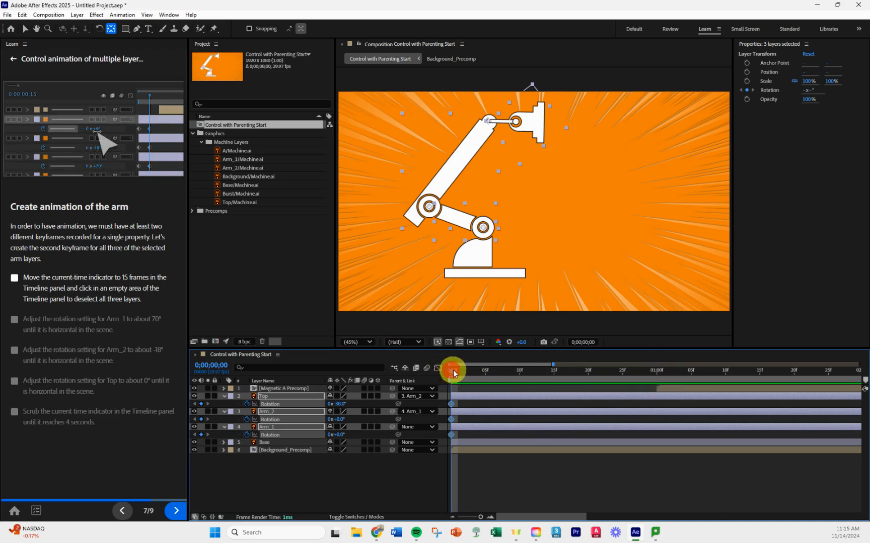
drag(452, 373, 553, 377)
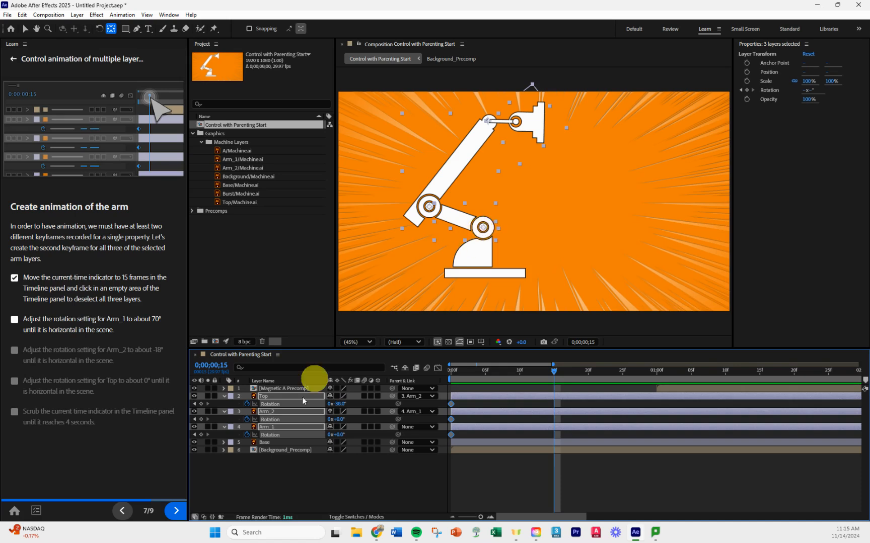
click(339, 435)
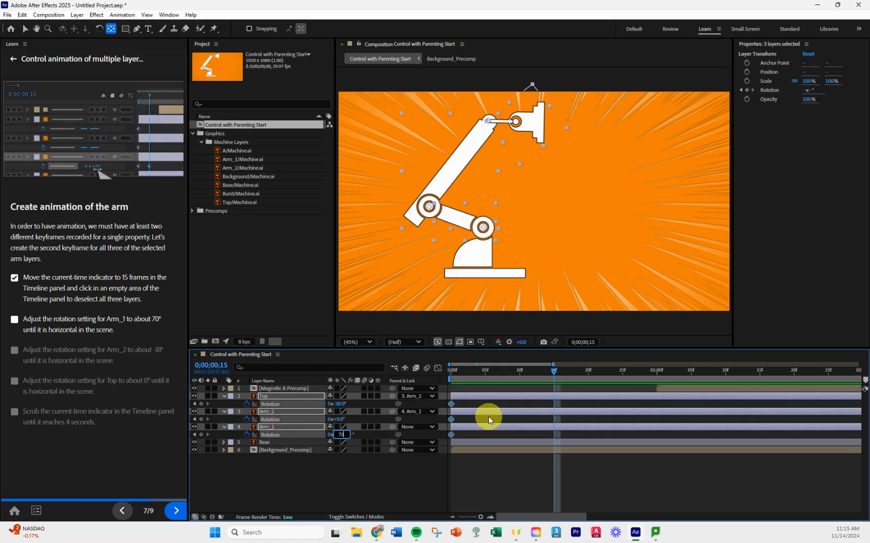
key(Return)
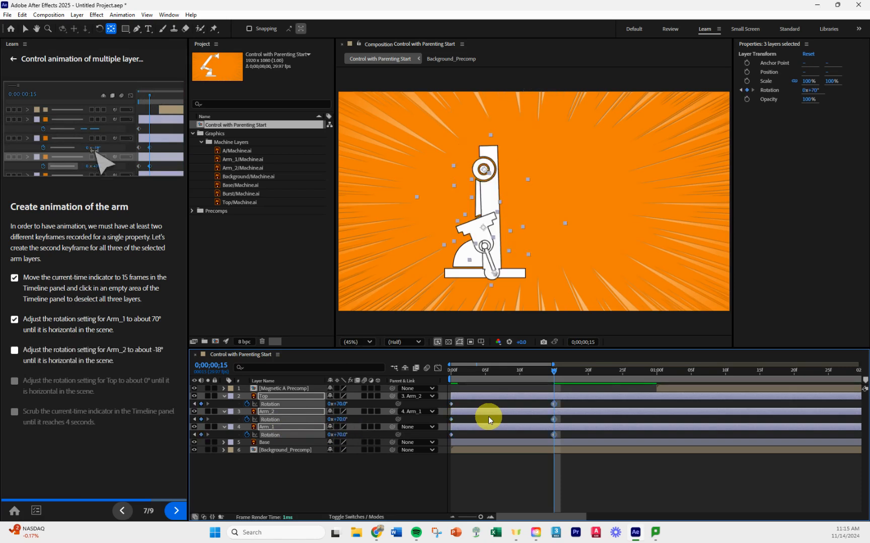
Step: Try to set Arm_2's rotation to -18° with all three arm layers selected, and undo that change
click(340, 420)
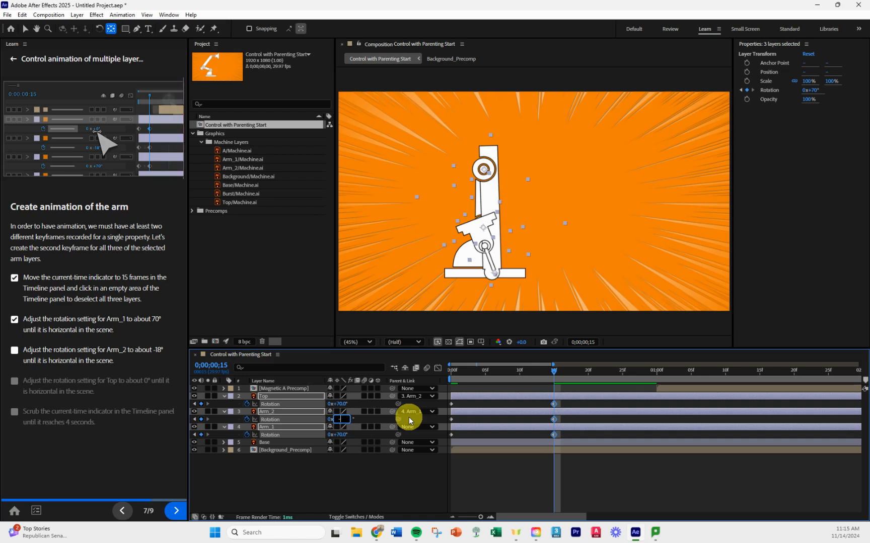
text(-18)
key(Return)
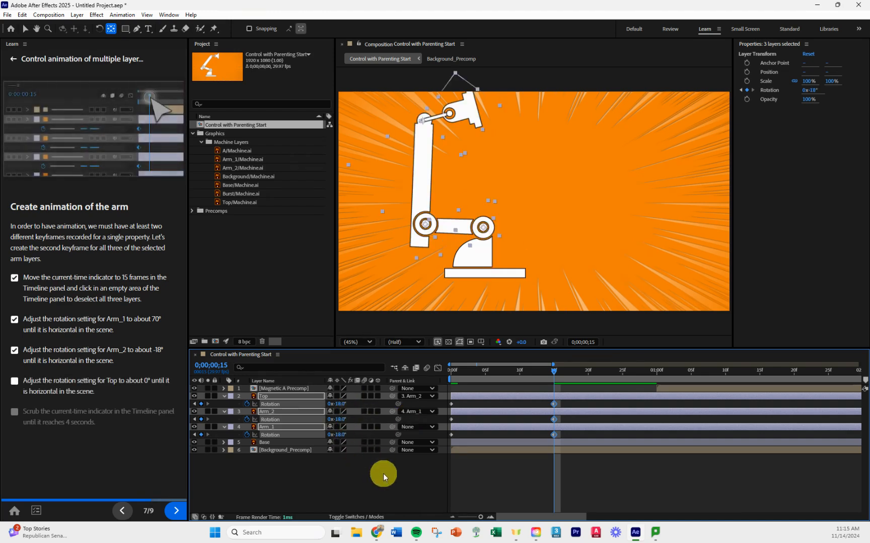
key(ctrl+z)
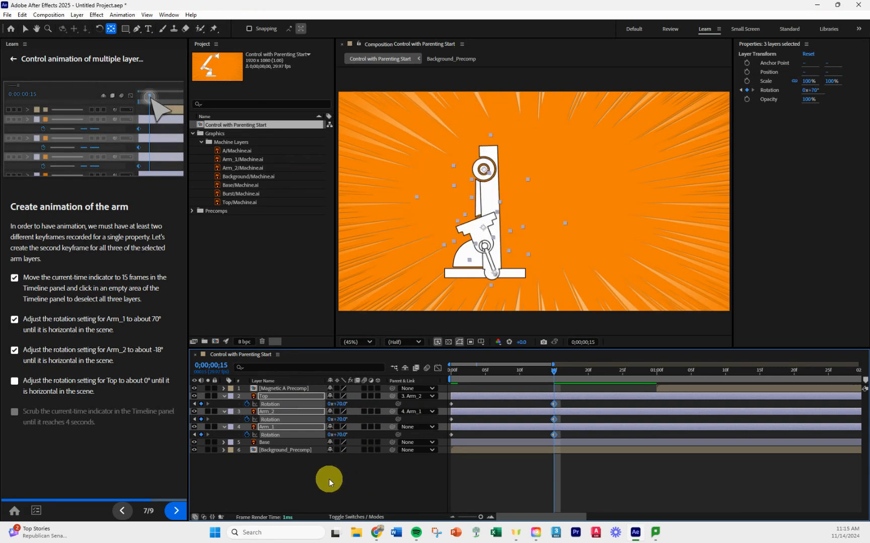
Step: Deselect all layers, and at 15 frames set the rotation of Arm_2 to -18° and of Top to 0°
click(329, 479)
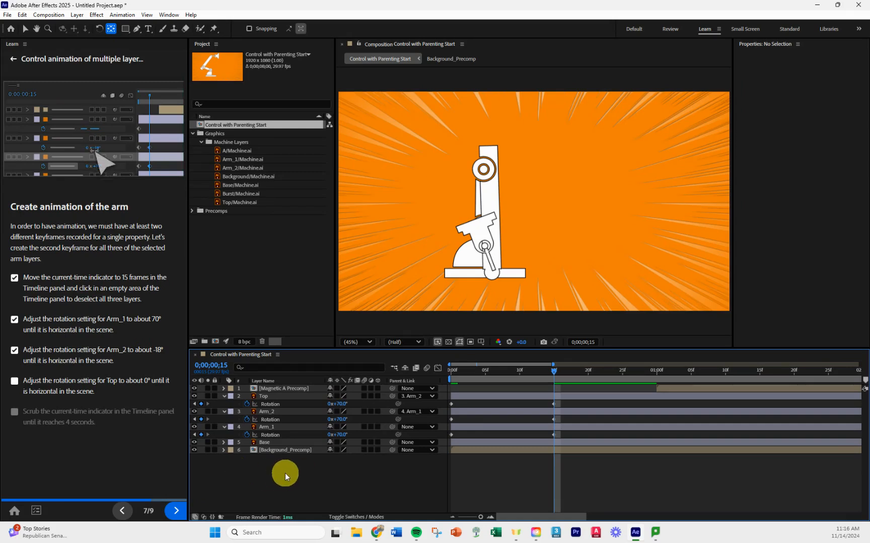
click(342, 417)
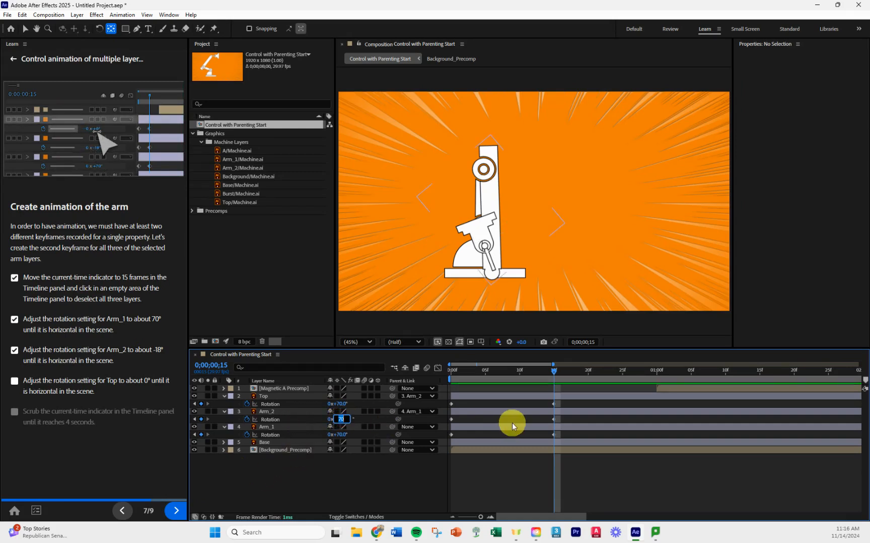
key(Return)
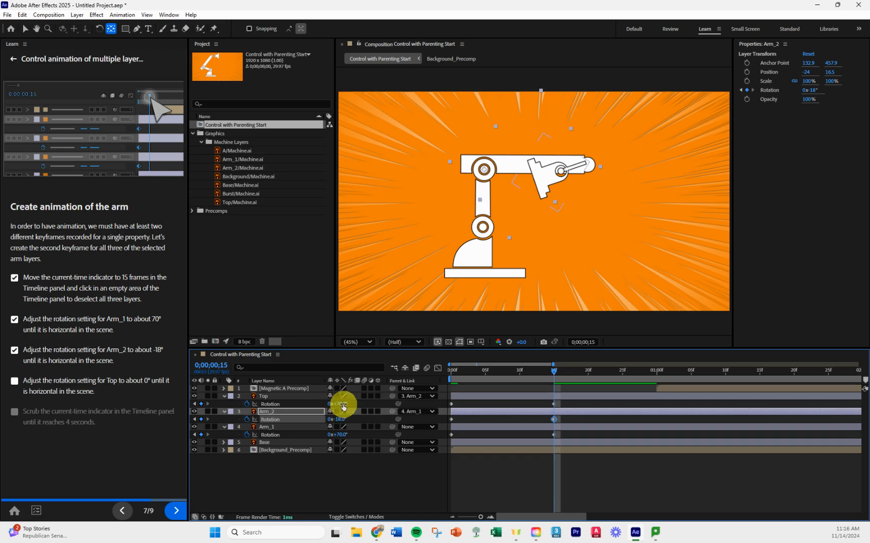
click(340, 405)
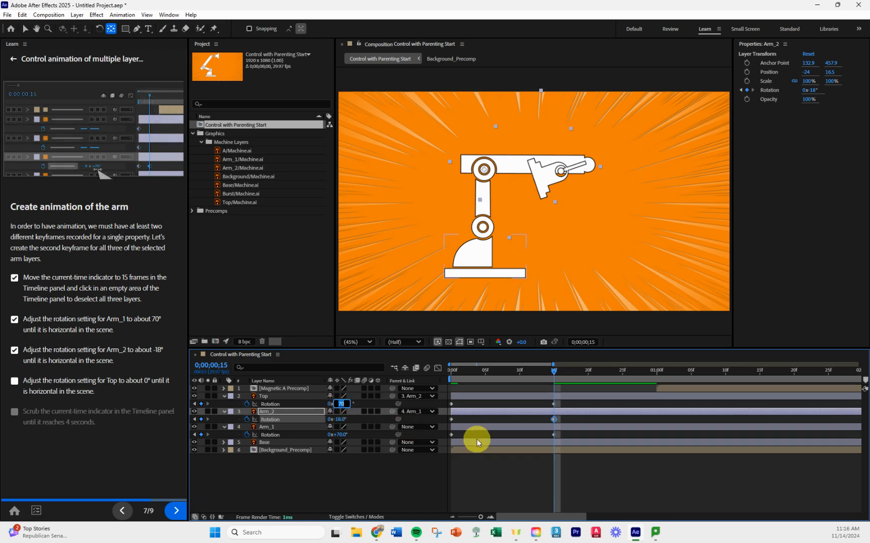
text(0)
key(Return)
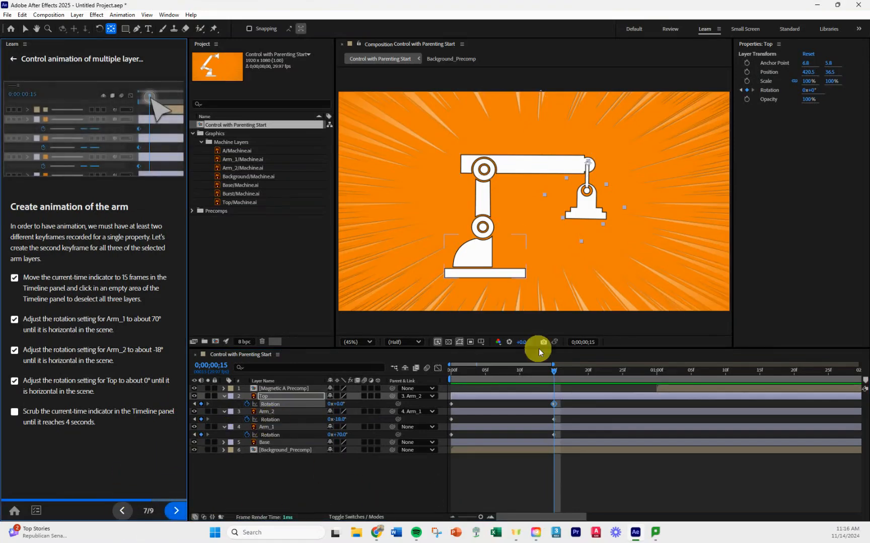
Step: Scrub the current-time indicator to 4 seconds and add a rotation keyframe to Arm_1 there
drag(554, 371, 630, 378)
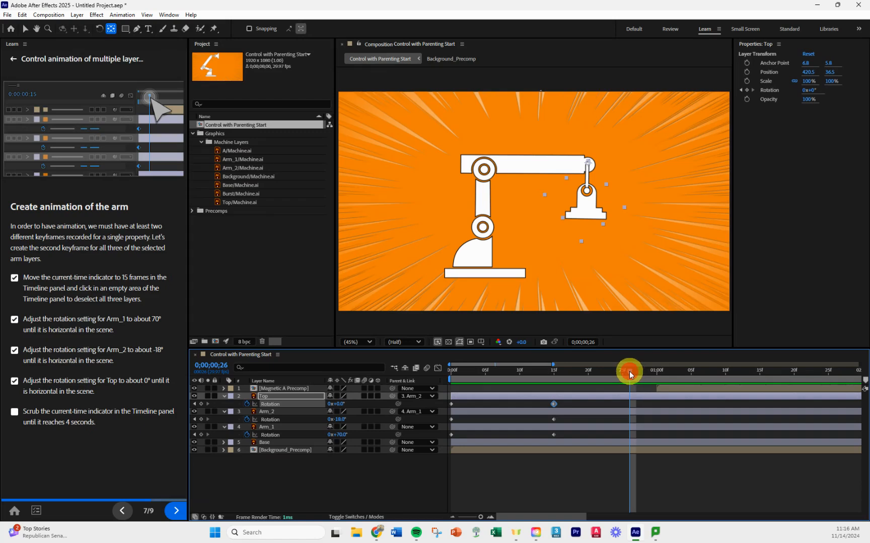
drag(629, 373, 790, 376)
drag(687, 372, 677, 371)
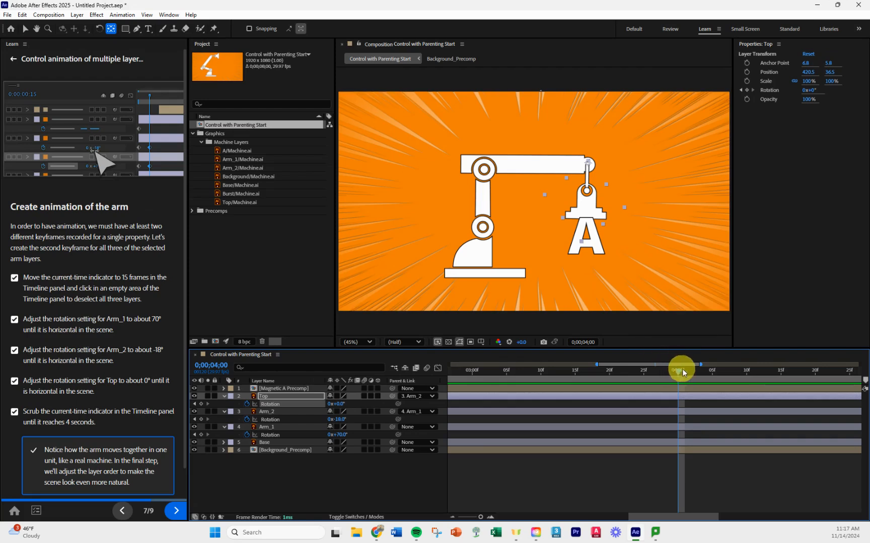
drag(677, 371, 818, 362)
drag(690, 359, 627, 368)
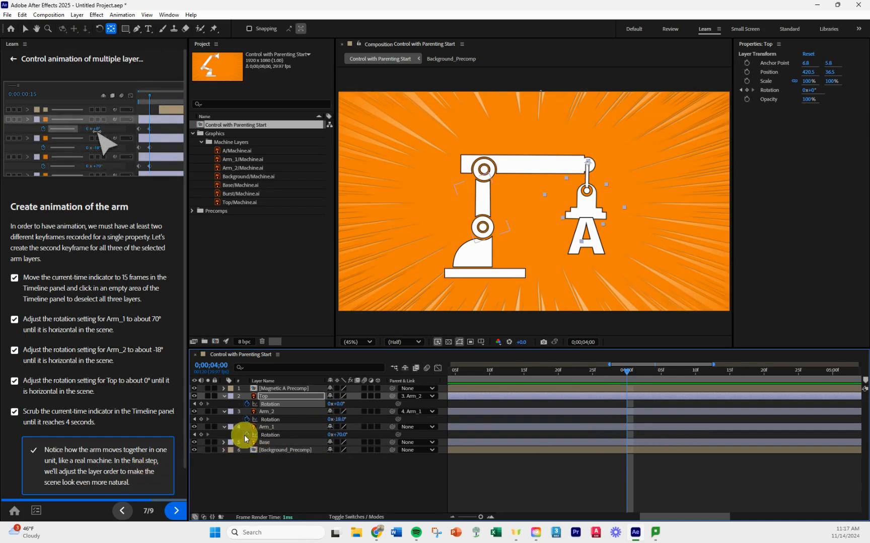
click(201, 434)
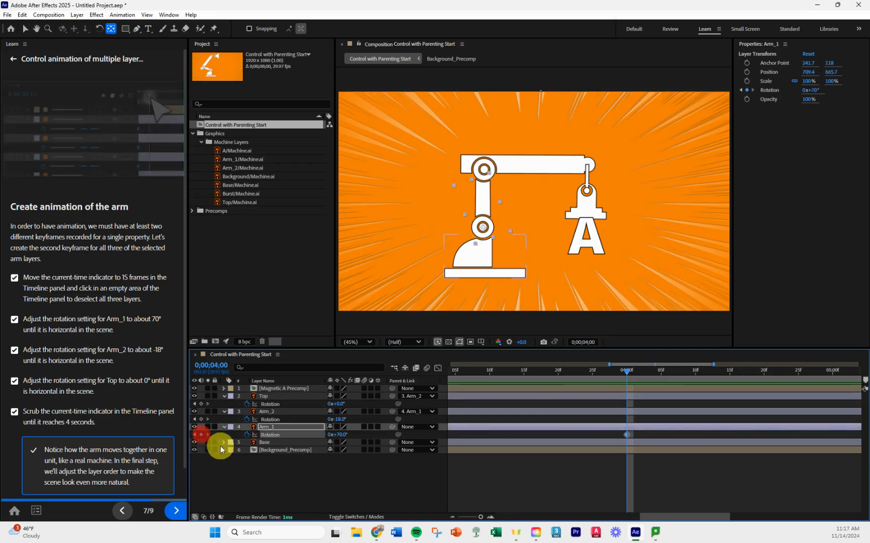
Step: Try soloing the Arm_2 and Top layers and scrubbing the timeline to 0;00;06;09, and revert both
click(207, 411)
click(207, 396)
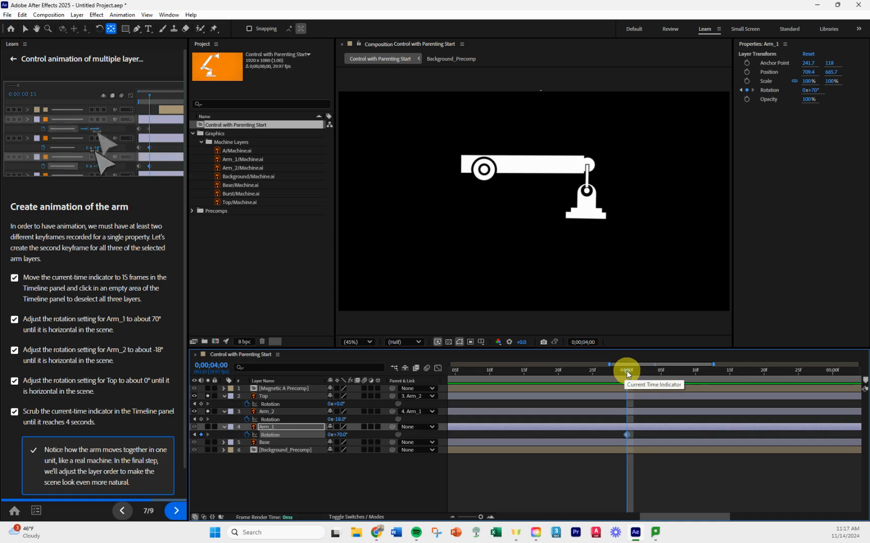
drag(624, 371, 516, 383)
click(383, 44)
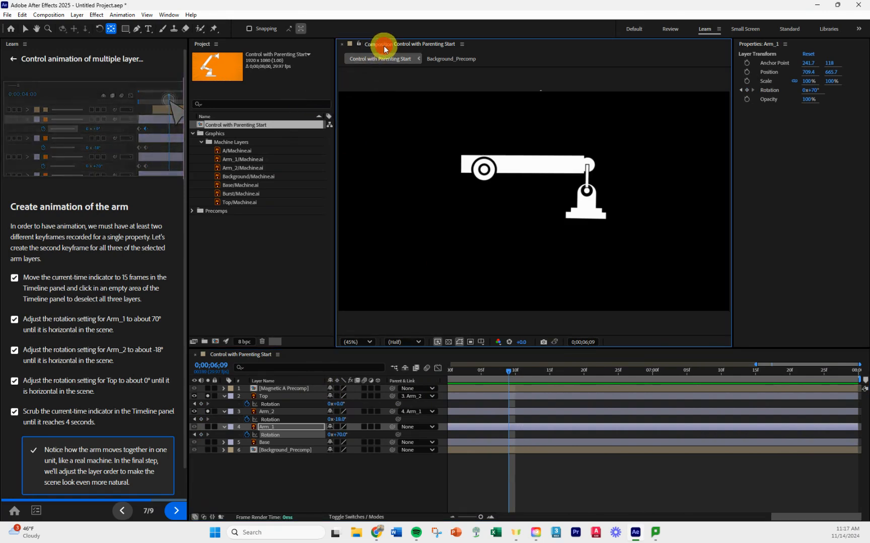
click(568, 479)
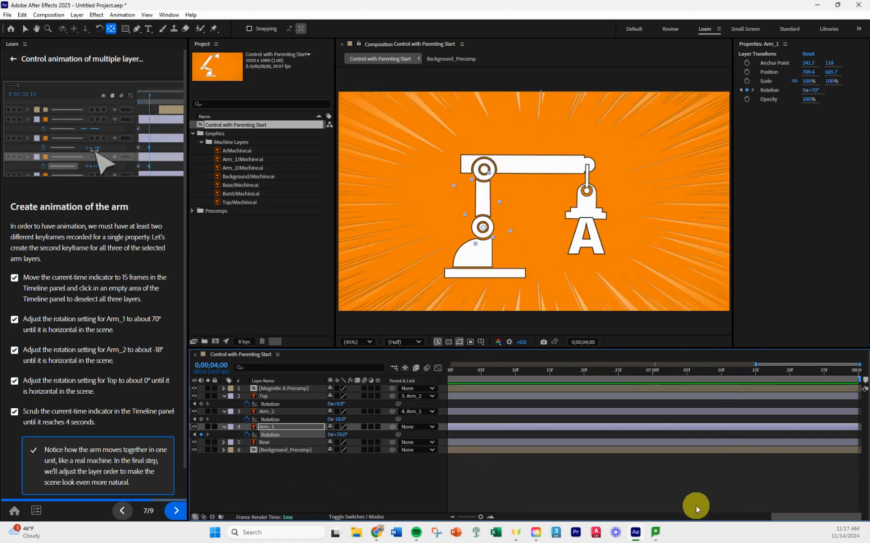
Step: Scrub the current-time indicator to 0;00;04;18 with the whole composition duration in view, and advance the tutorial to page 8/9
drag(480, 517, 460, 516)
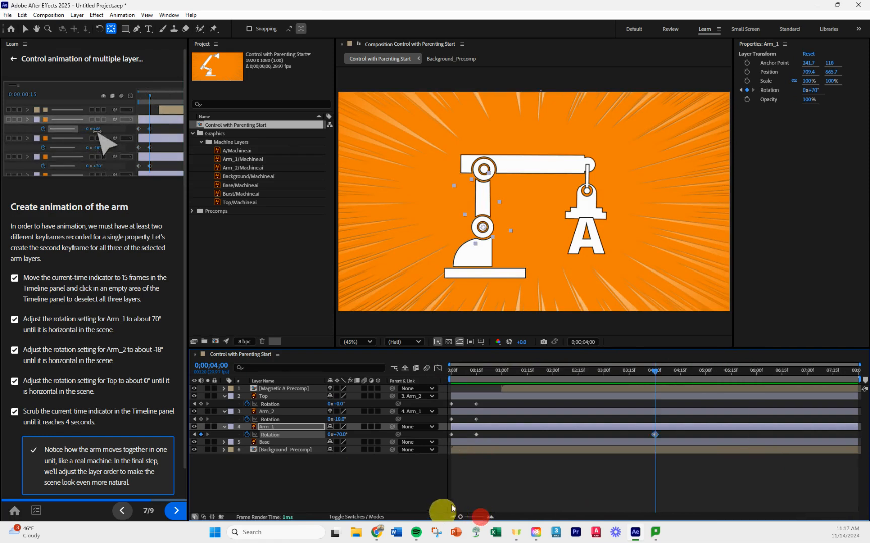
drag(654, 372, 675, 398)
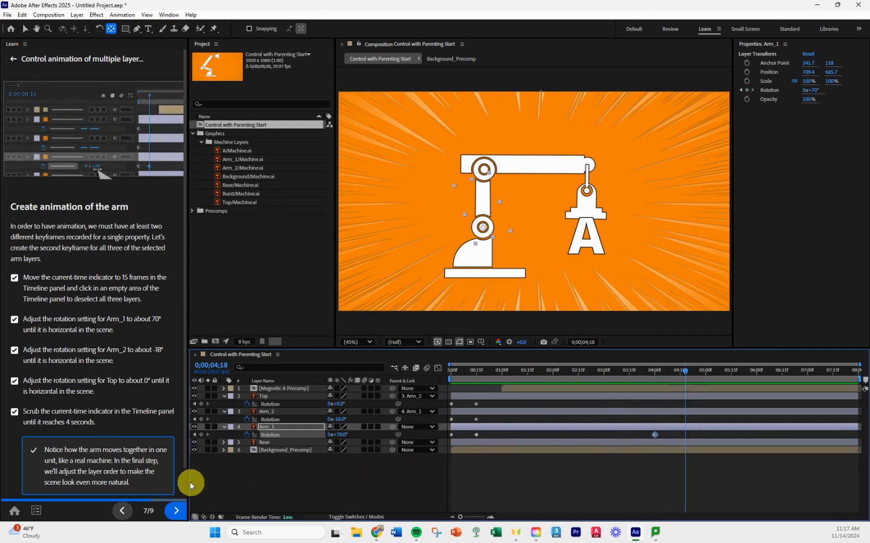
click(175, 512)
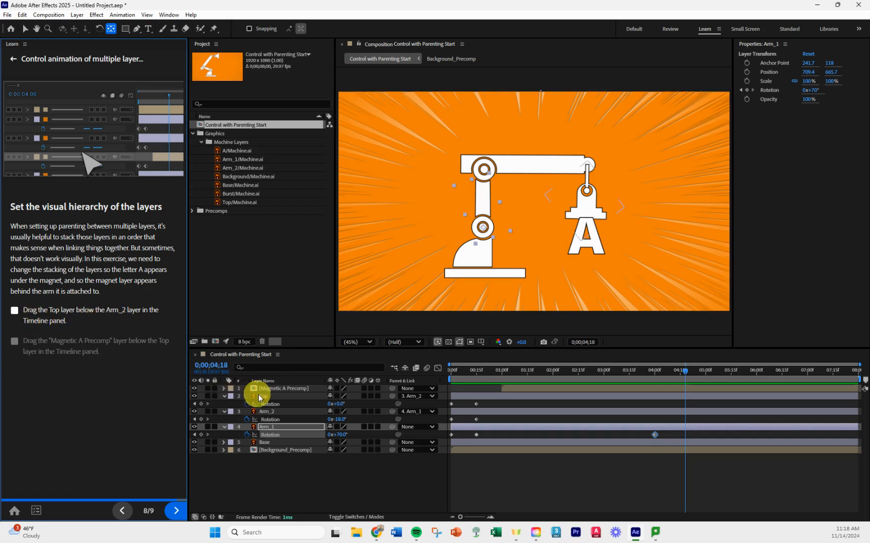
Step: Restack the layers by moving Top below Arm_2 and Magnetic A Precomp below Top, with the layer properties collapsed
drag(260, 395, 271, 416)
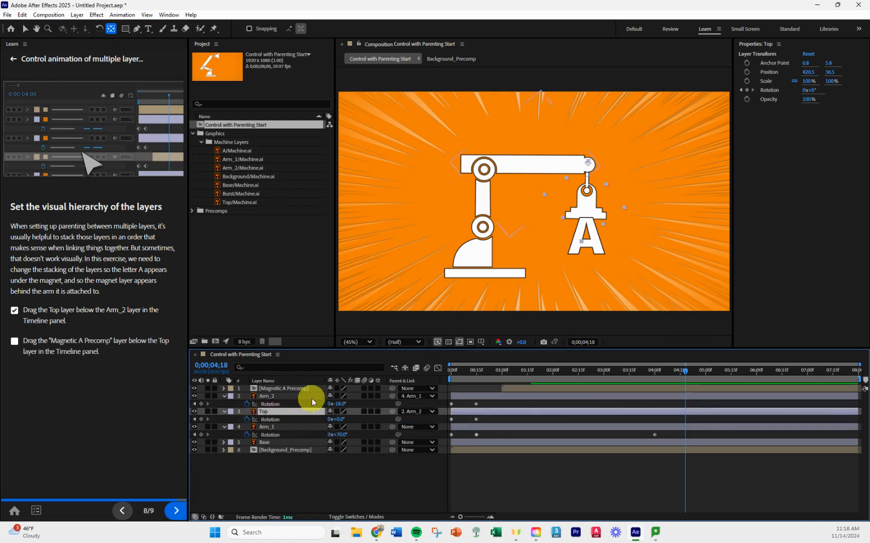
click(224, 396)
click(225, 404)
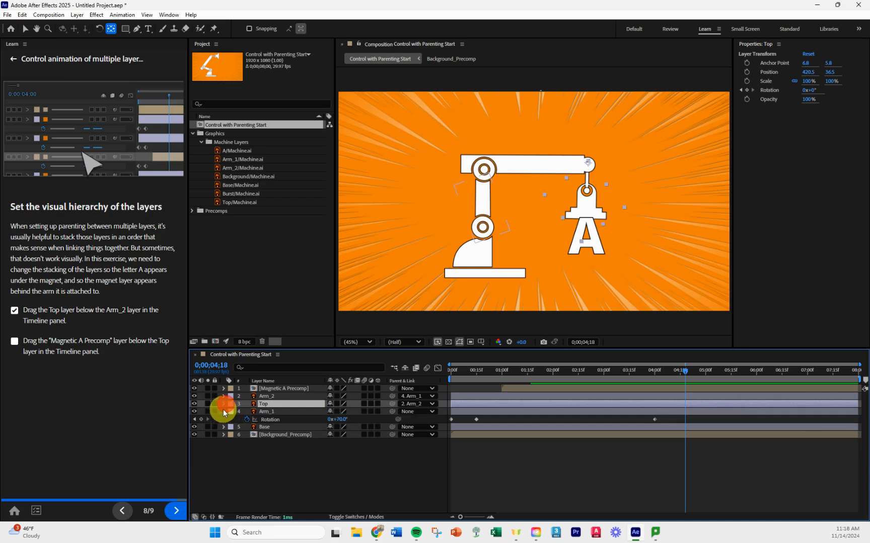
click(223, 412)
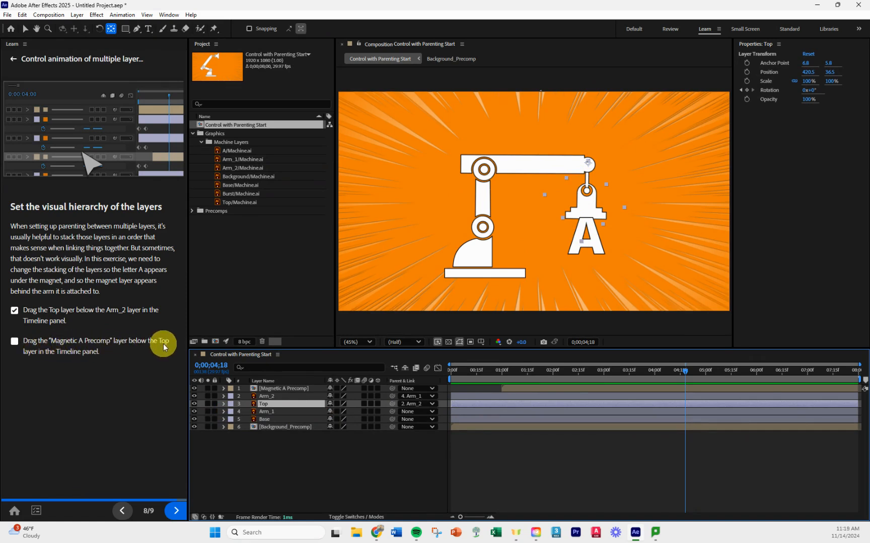
click(269, 389)
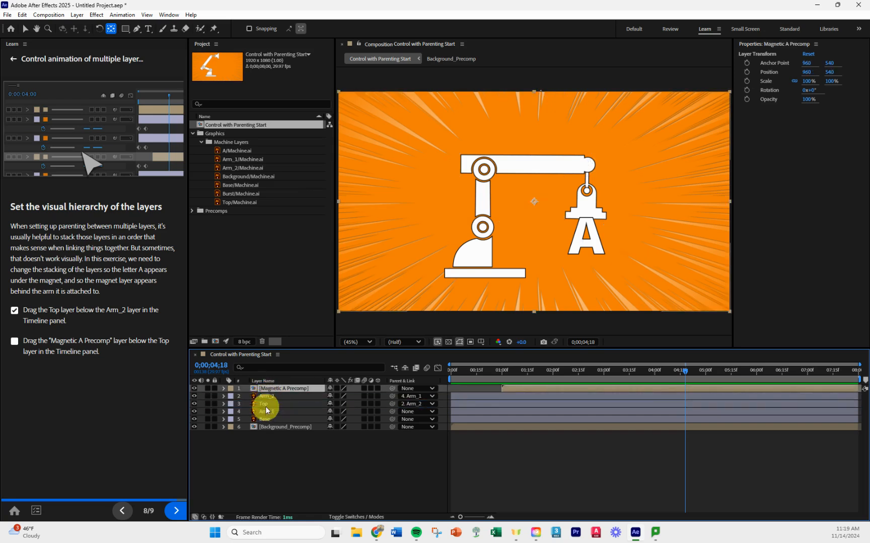
drag(265, 407, 264, 408)
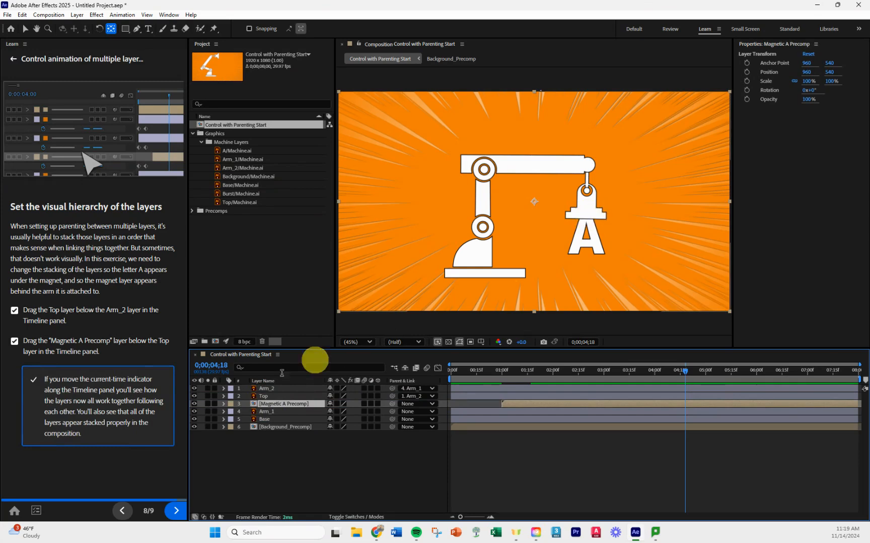
Step: Advance the tutorial to page 9/9 and preview the arm animation from 0 seconds
click(175, 512)
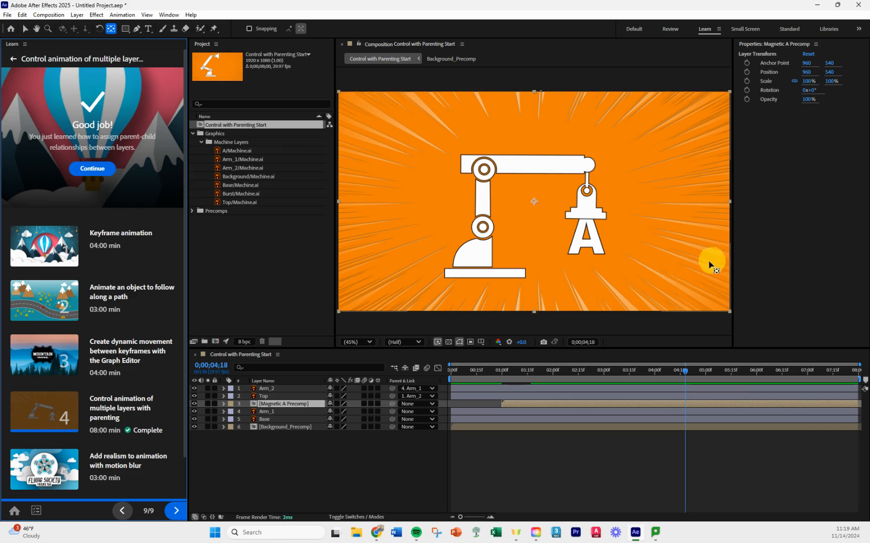
drag(686, 372, 397, 390)
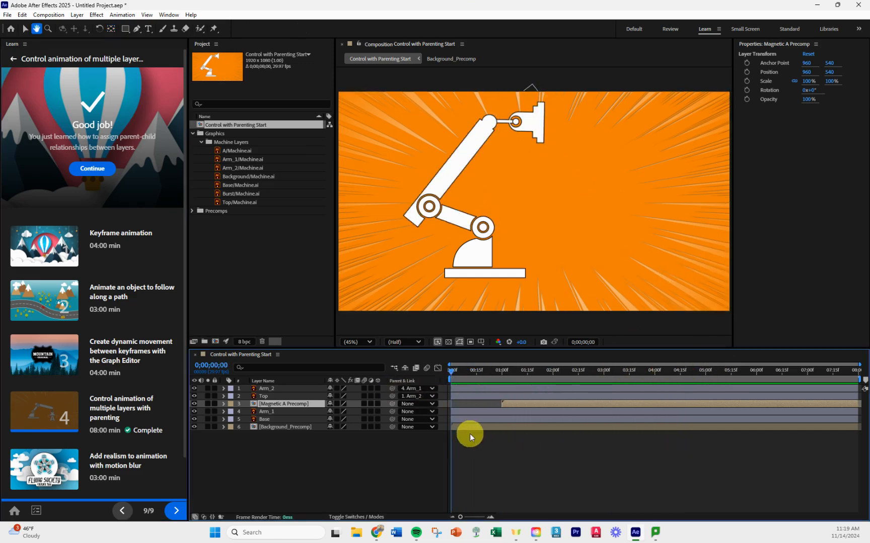
key(space)
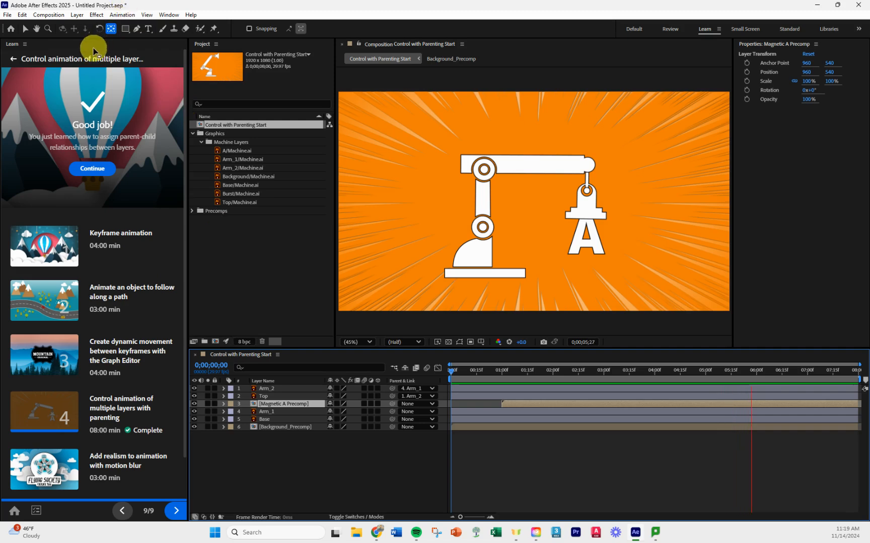
Step: Add the composition to the Render Queue and name its H.264 output file Control with Parenting Start followed by the author's name
click(59, 17)
click(64, 92)
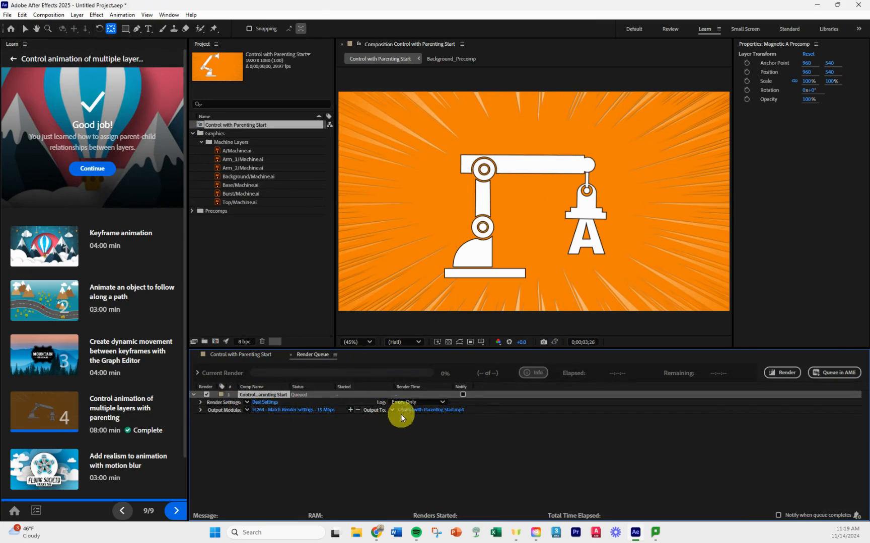
click(420, 410)
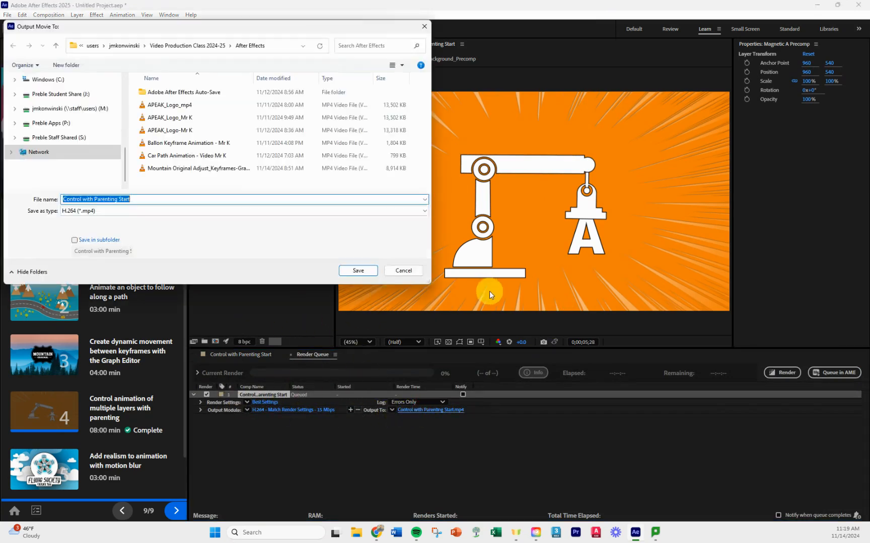
click(156, 201)
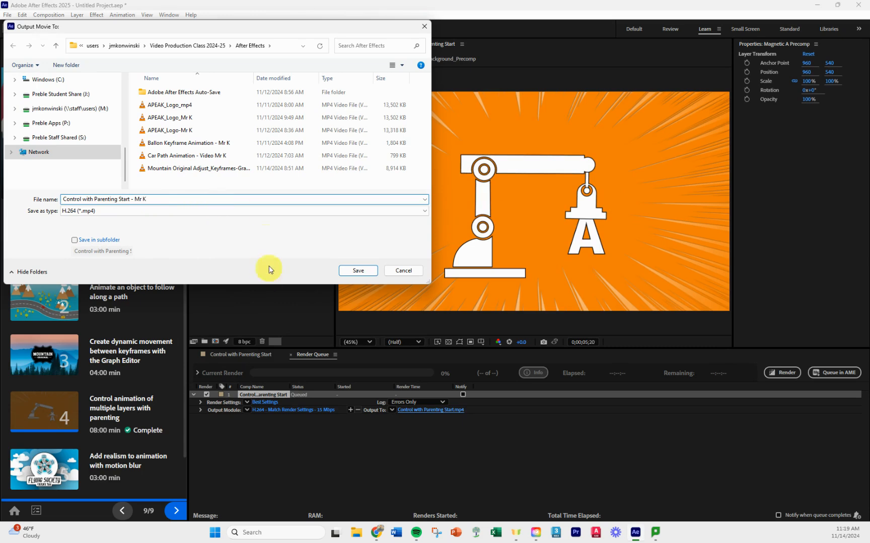
click(354, 270)
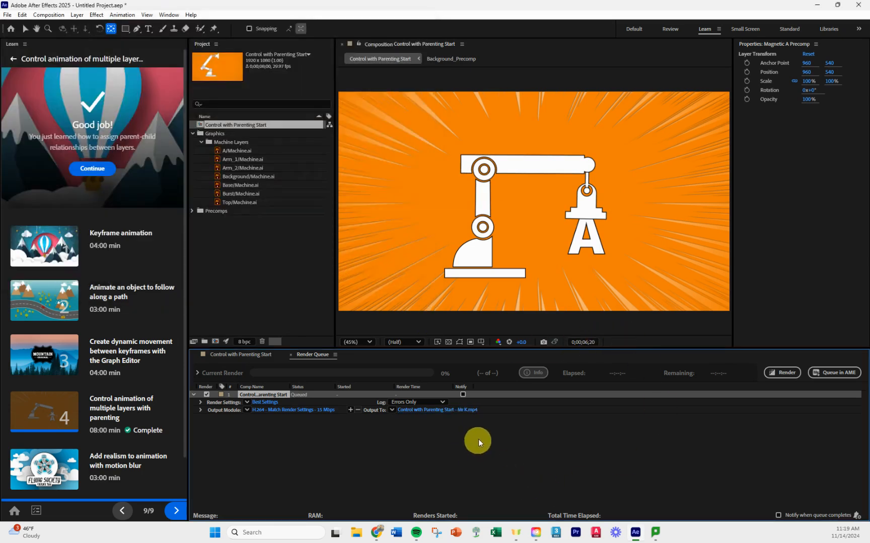